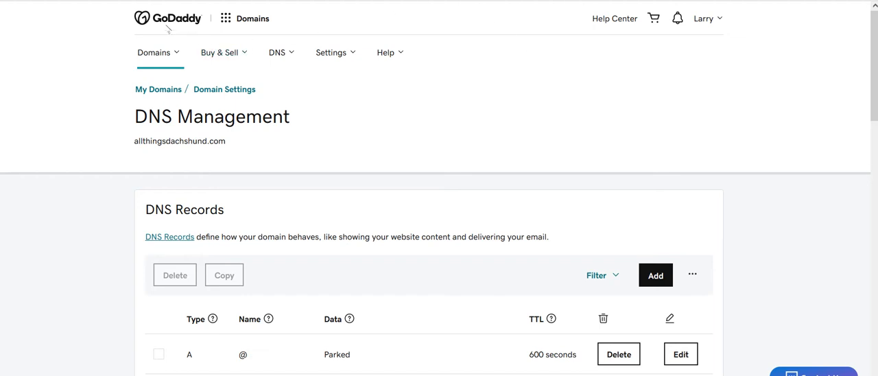
Open the settings of allthingsdachshund.com from the list of all domains
{"action": "left_click", "coordinate": [169, 60]}
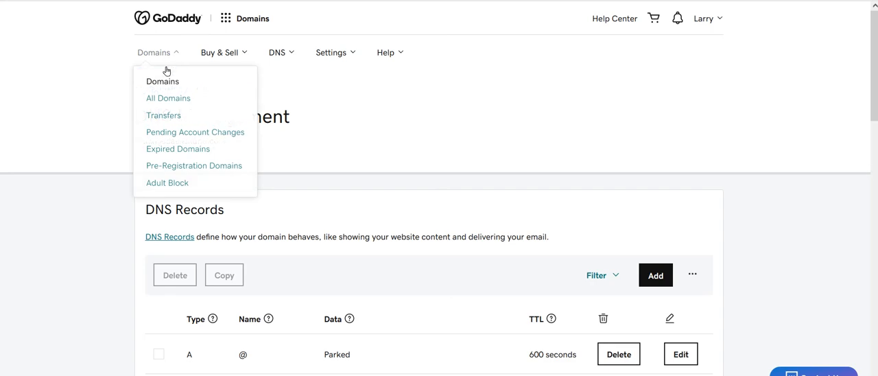
{"action": "left_click", "coordinate": [158, 98]}
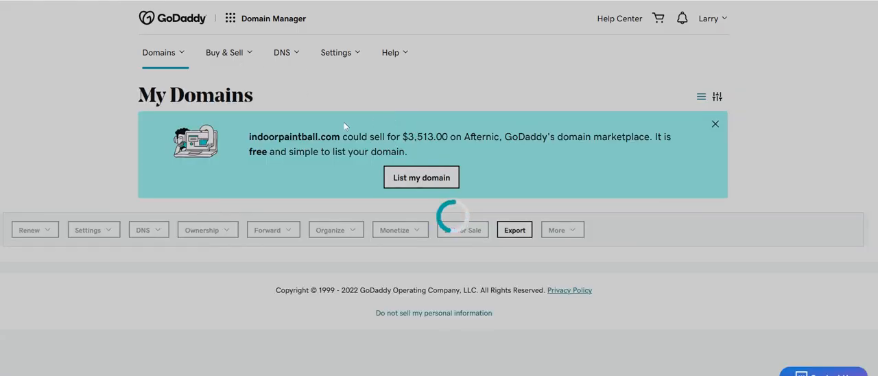
{"action": "scroll", "coordinate": [364, 131], "scroll_direction": "down", "scroll_amount": 3}
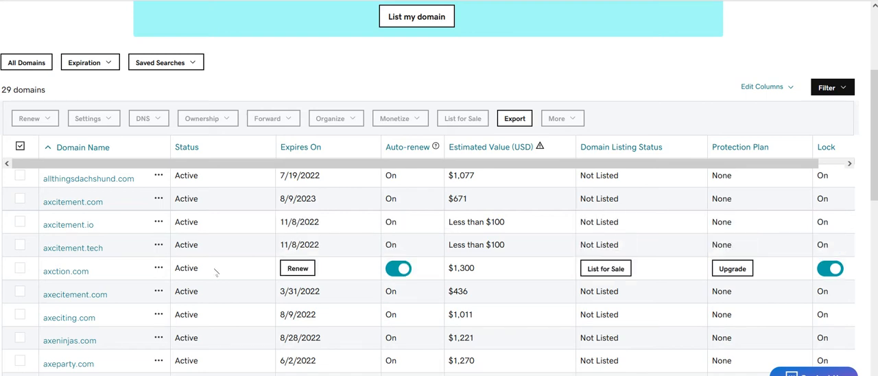
{"action": "left_click", "coordinate": [110, 179]}
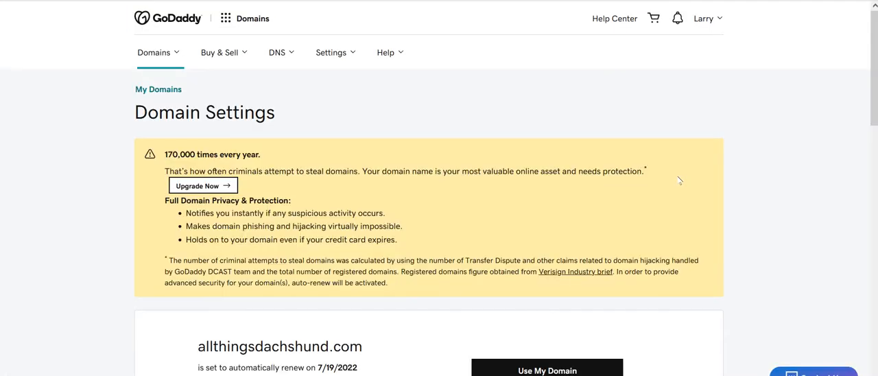
Examine the domain's settings page, including the contact information, WHOIS privacy and additional settings sections
{"action": "scroll", "coordinate": [276, 165], "scroll_direction": "down", "scroll_amount": 3}
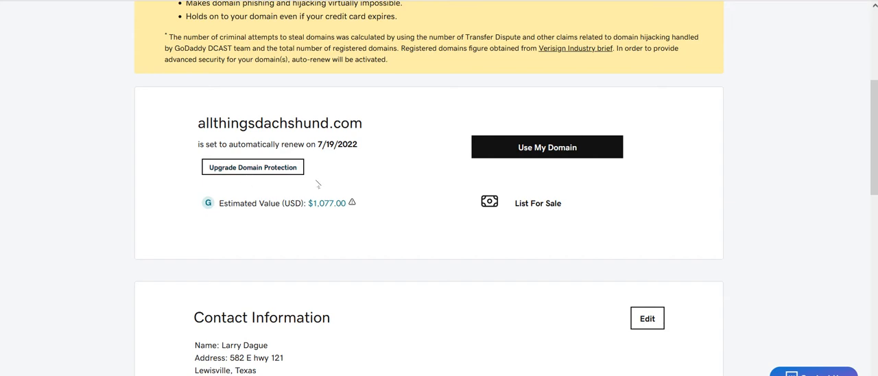
{"action": "scroll", "coordinate": [617, 170], "scroll_direction": "down", "scroll_amount": 1}
{"action": "scroll", "coordinate": [617, 170], "scroll_direction": "down", "scroll_amount": 4}
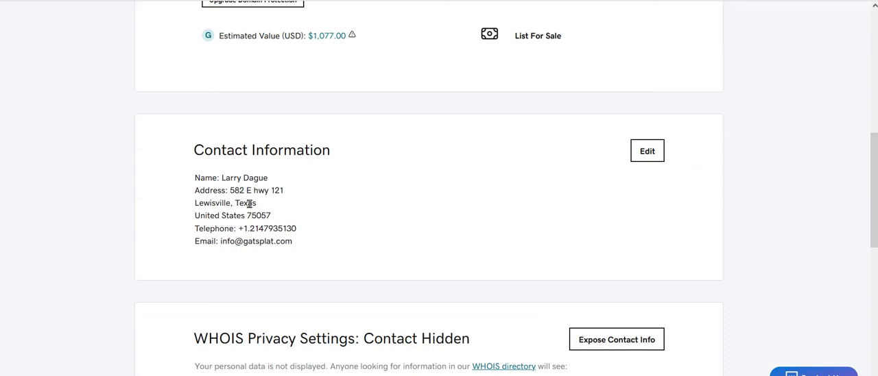
{"action": "scroll", "coordinate": [500, 169], "scroll_direction": "down", "scroll_amount": 2}
{"action": "scroll", "coordinate": [494, 160], "scroll_direction": "down", "scroll_amount": 5}
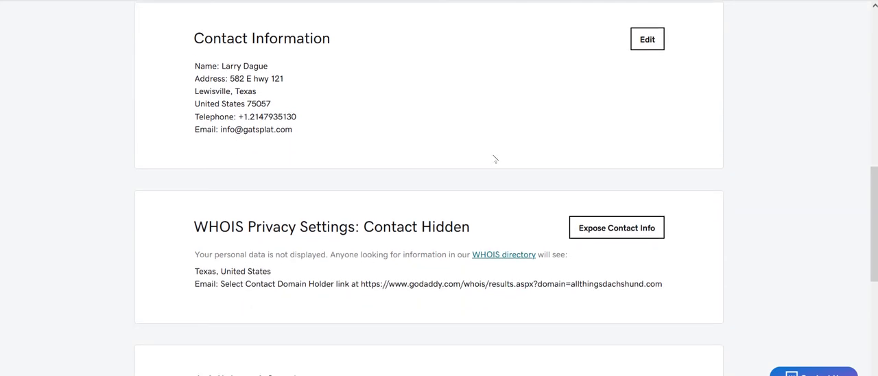
{"action": "scroll", "coordinate": [495, 158], "scroll_direction": "down", "scroll_amount": 1}
{"action": "scroll", "coordinate": [495, 159], "scroll_direction": "down", "scroll_amount": 2}
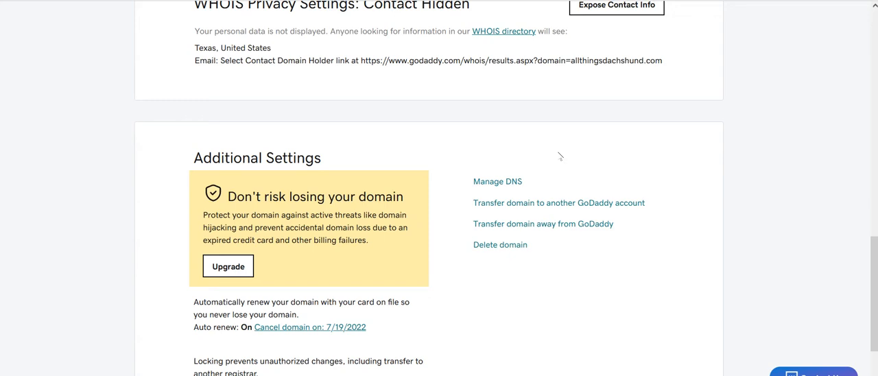
{"action": "scroll", "coordinate": [485, 139], "scroll_direction": "down", "scroll_amount": 2}
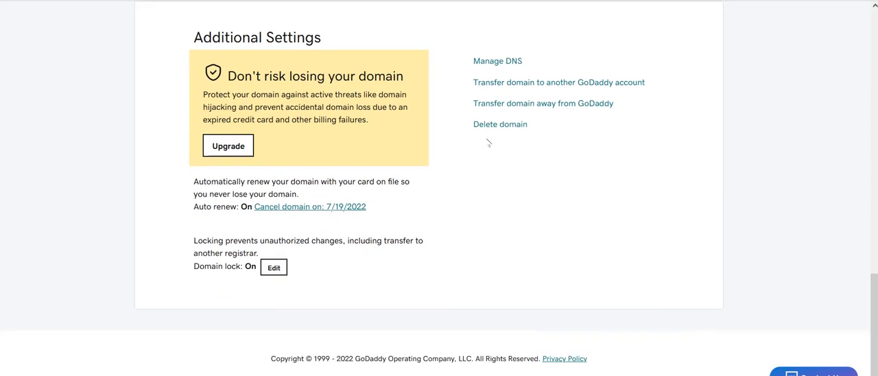
{"action": "scroll", "coordinate": [488, 141], "scroll_direction": "up", "scroll_amount": 3}
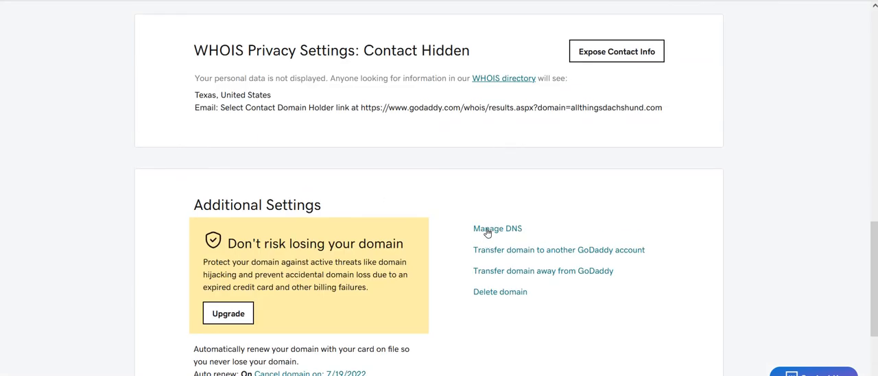
{"action": "scroll", "coordinate": [433, 198], "scroll_direction": "down", "scroll_amount": 2}
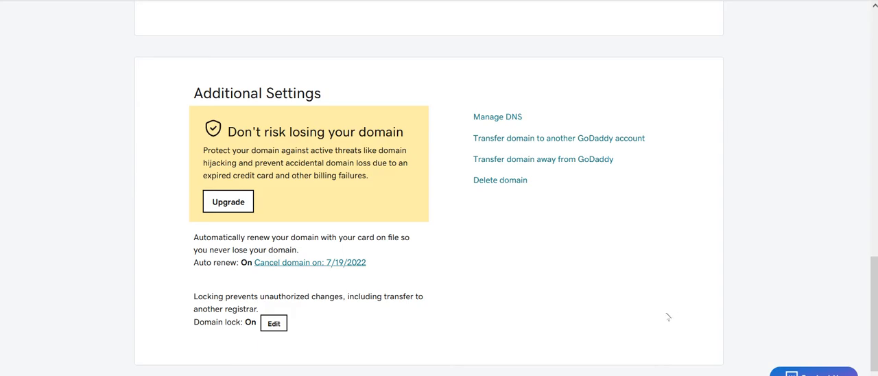
{"action": "scroll", "coordinate": [669, 317], "scroll_direction": "up", "scroll_amount": 15}
{"action": "scroll", "coordinate": [666, 304], "scroll_direction": "down", "scroll_amount": 2}
{"action": "scroll", "coordinate": [666, 305], "scroll_direction": "up", "scroll_amount": 2}
{"action": "scroll", "coordinate": [666, 304], "scroll_direction": "down", "scroll_amount": 6}
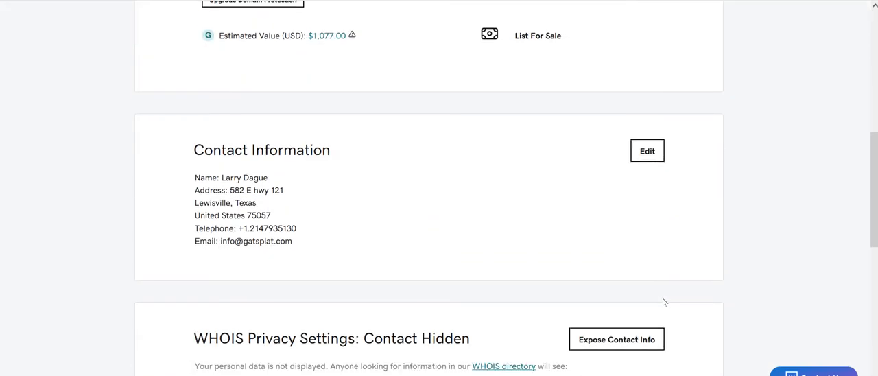
Open DNS management for allthingsdachshund.com and choose to enter custom nameservers in place of the default ones
{"action": "scroll", "coordinate": [664, 302], "scroll_direction": "down", "scroll_amount": 6}
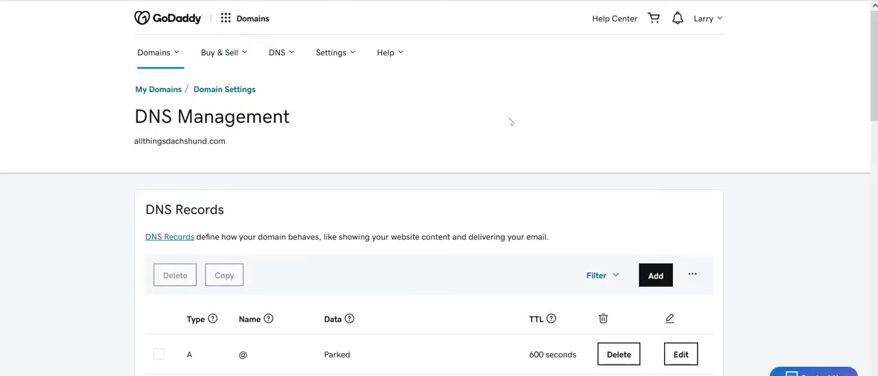
{"action": "scroll", "coordinate": [405, 218], "scroll_direction": "down", "scroll_amount": 2}
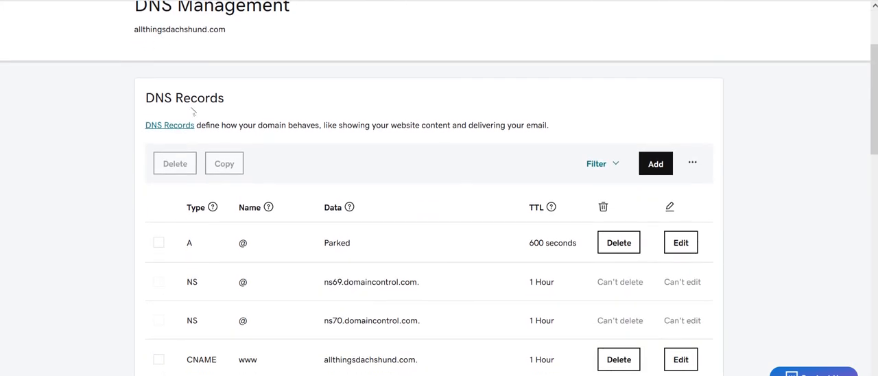
{"action": "scroll", "coordinate": [508, 202], "scroll_direction": "down", "scroll_amount": 6}
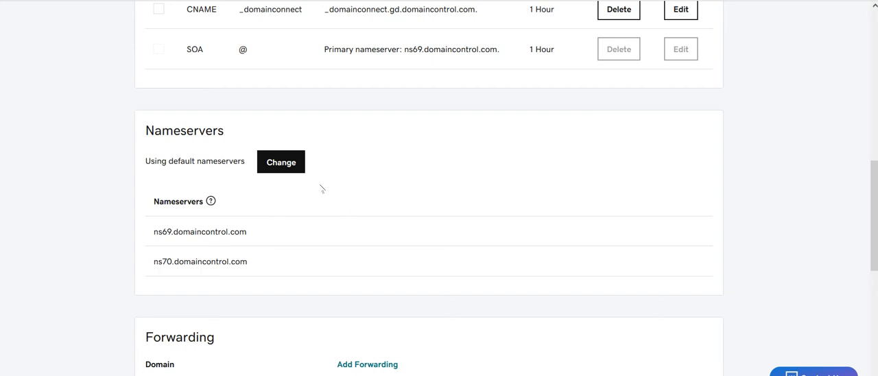
{"action": "left_click", "coordinate": [278, 170]}
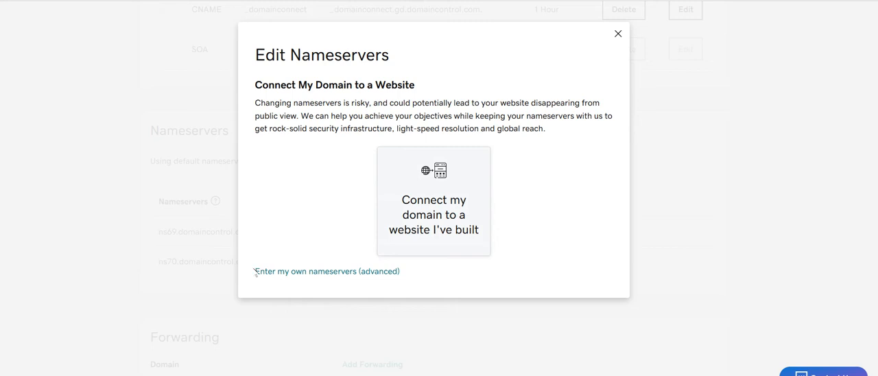
{"action": "left_click", "coordinate": [327, 273]}
Enter ns1.axcitement.com as Nameserver 1 and ns2.axcitement.com as Nameserver 2
{"action": "left_click", "coordinate": [340, 147]}
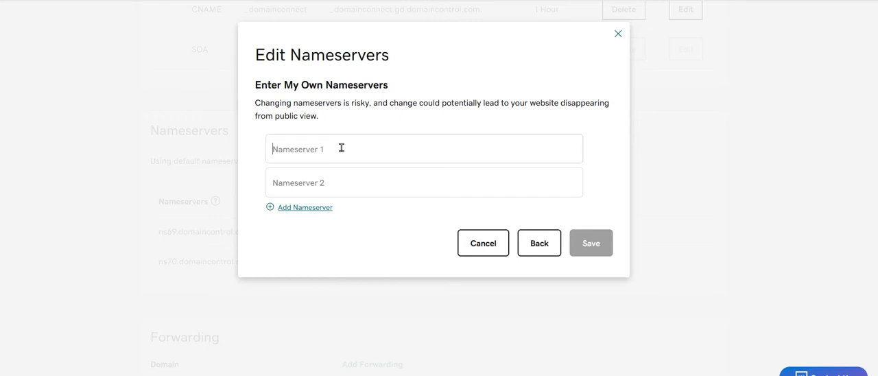
{"action": "type", "text": "ns1.axc"}
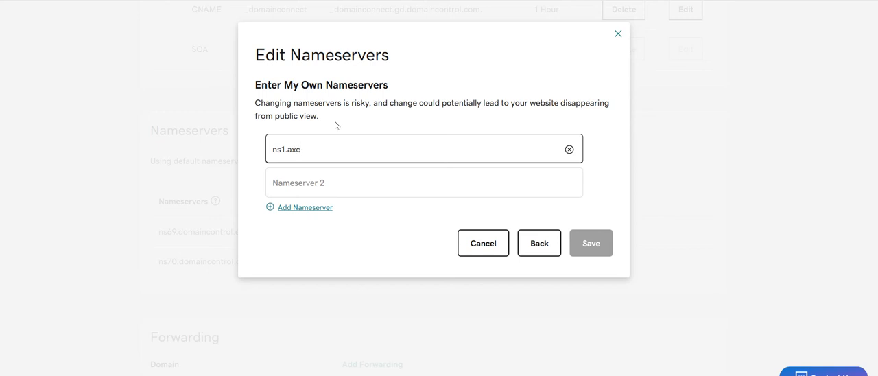
{"action": "type", "text": "itement.com"}
{"action": "left_click", "coordinate": [343, 179]}
{"action": "type", "text": "ns2.axci"}
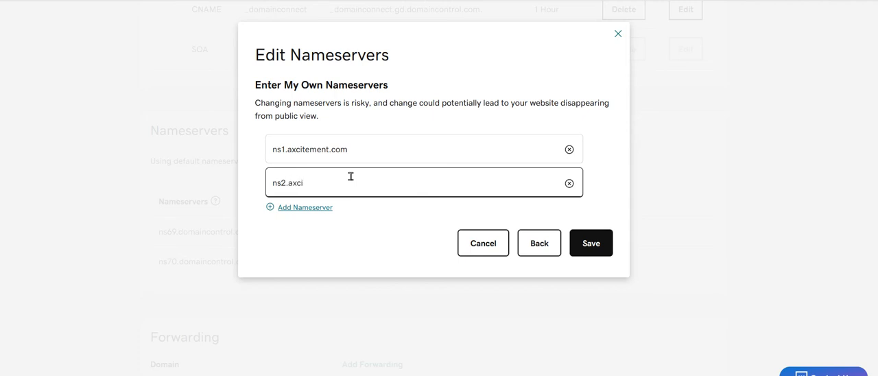
{"action": "type", "text": "tement.com"}
Save the custom nameservers, consent to the nameserver update and submit it
{"action": "left_click", "coordinate": [594, 245]}
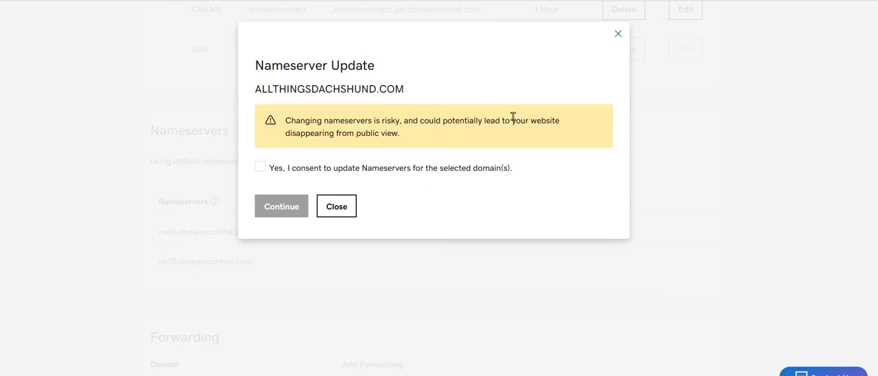
{"action": "left_click", "coordinate": [266, 173]}
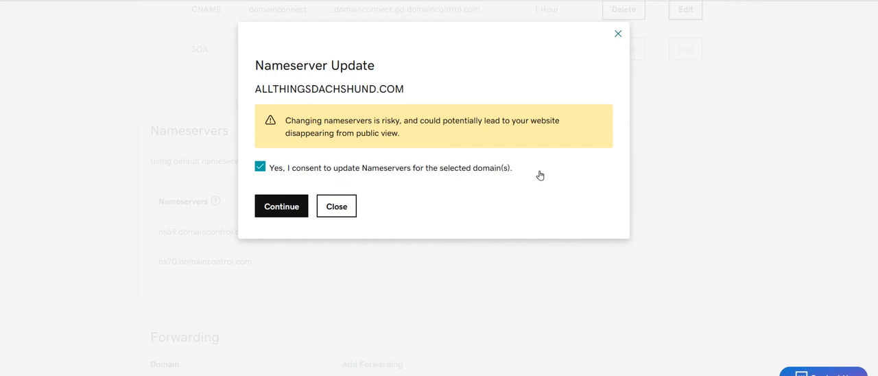
{"action": "left_click", "coordinate": [282, 207]}
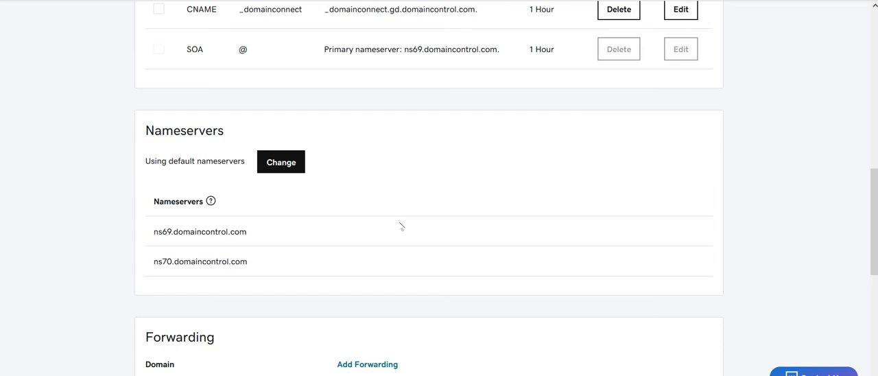
Switch to the Pay With Check note in Notepad and place its window so its first line shows below the DNS records
{"action": "scroll", "coordinate": [447, 227], "scroll_direction": "up", "scroll_amount": 5}
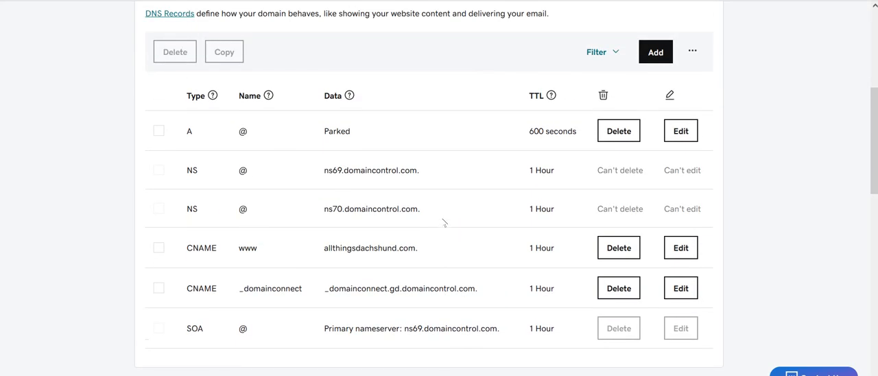
{"action": "scroll", "coordinate": [410, 204], "scroll_direction": "down", "scroll_amount": 1}
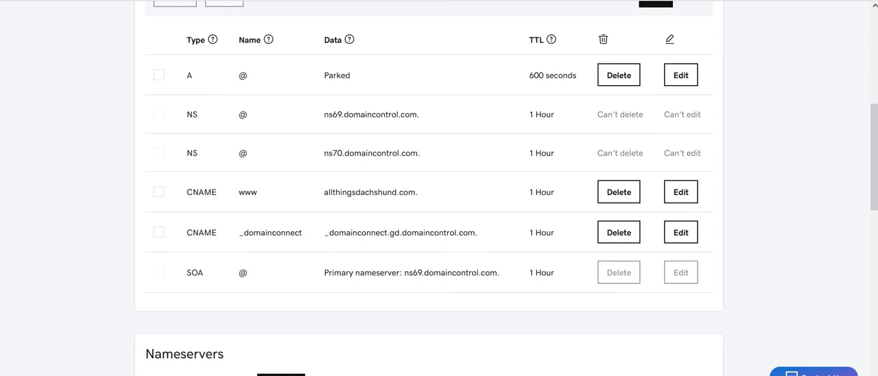
{"action": "left_click", "coordinate": [290, 375]}
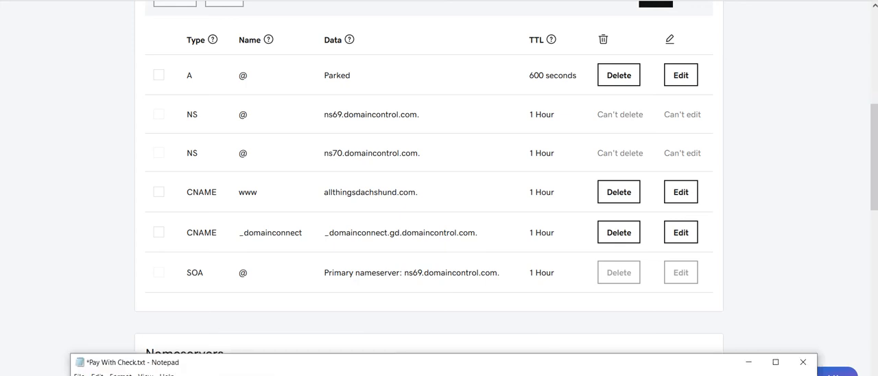
{"action": "left_click", "coordinate": [53, 187]}
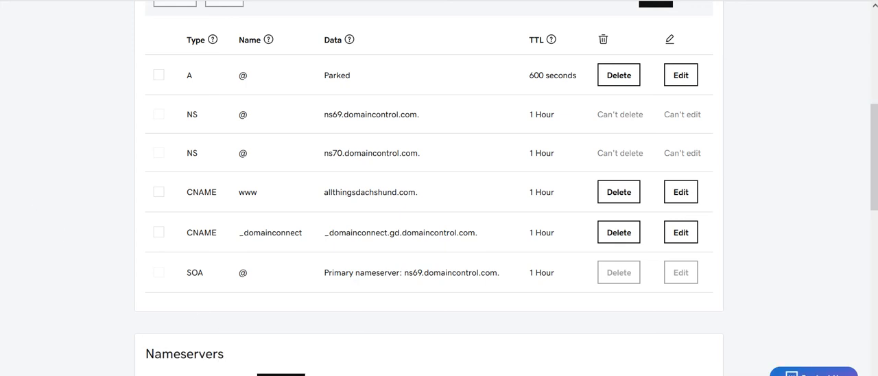
{"action": "key", "text": "alt+Tab"}
{"action": "left_click_drag", "start_coordinate": [382, 365], "coordinate": [394, 371]}
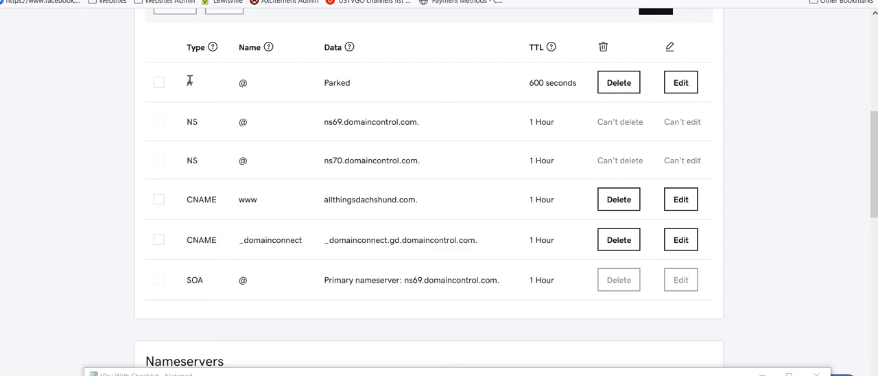
{"action": "scroll", "coordinate": [274, 89], "scroll_direction": "up", "scroll_amount": 2}
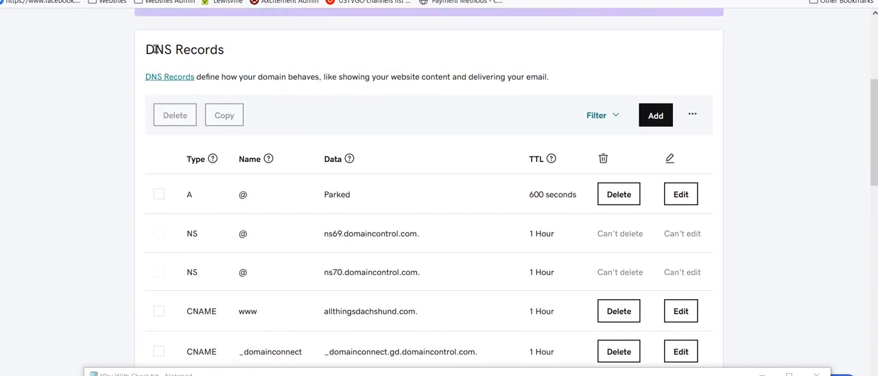
{"action": "scroll", "coordinate": [190, 86], "scroll_direction": "down", "scroll_amount": 2}
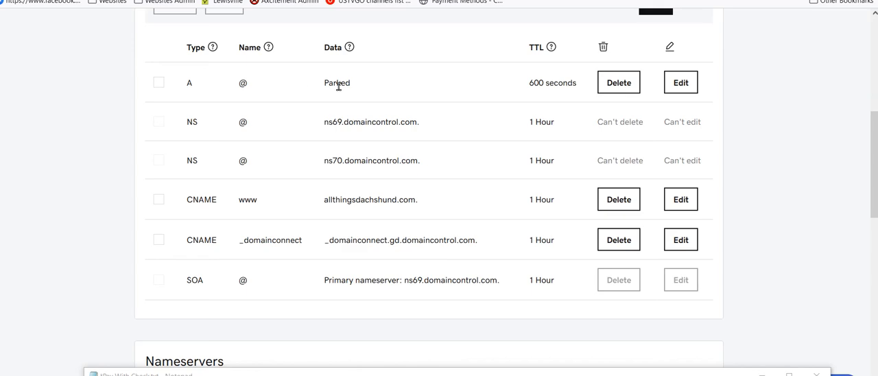
{"action": "scroll", "coordinate": [309, 141], "scroll_direction": "down", "scroll_amount": 1}
{"action": "scroll", "coordinate": [308, 141], "scroll_direction": "up", "scroll_amount": 1}
{"action": "left_click_drag", "start_coordinate": [453, 372], "coordinate": [453, 329]}
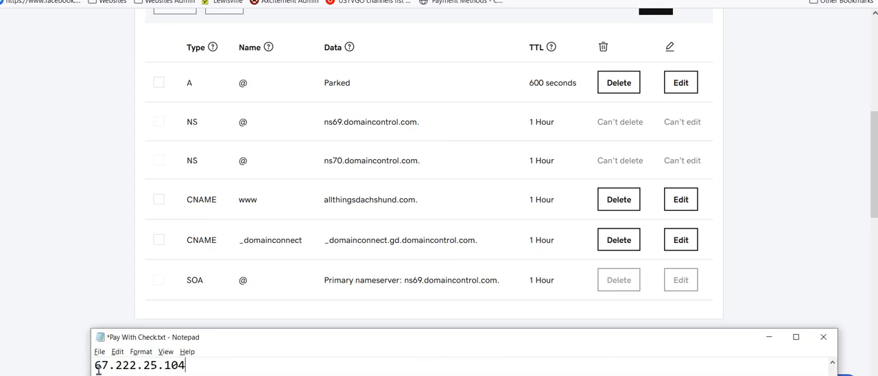
Undo the last edit in the Pay With Check note and look through its text
{"action": "key", "text": "ctrl+z"}
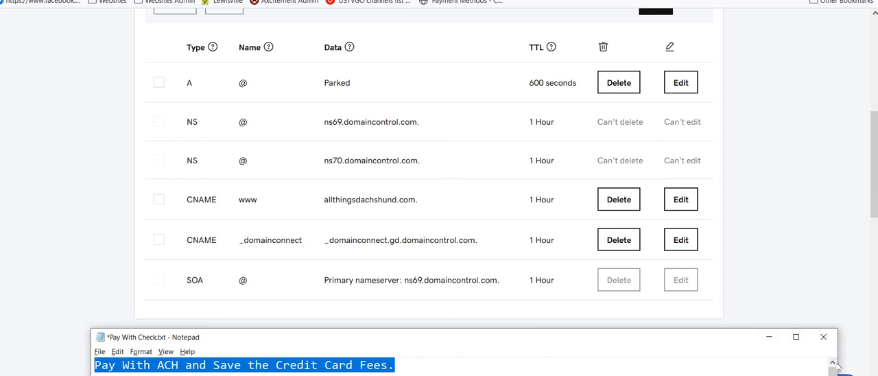
{"action": "left_click", "coordinate": [686, 360]}
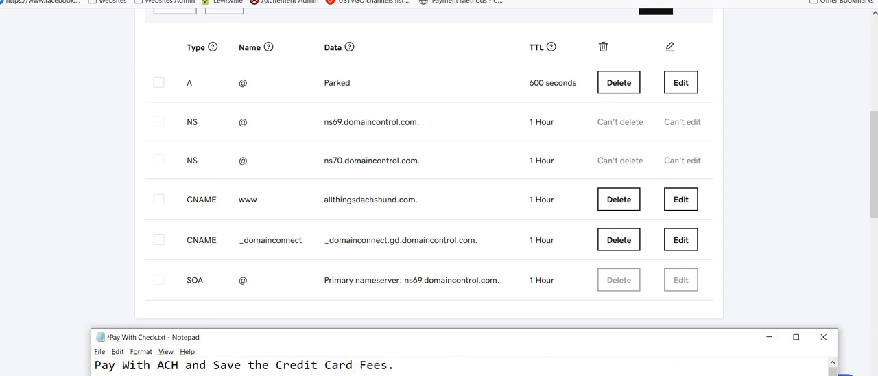
{"action": "scroll", "coordinate": [464, 366], "scroll_direction": "down", "scroll_amount": 7}
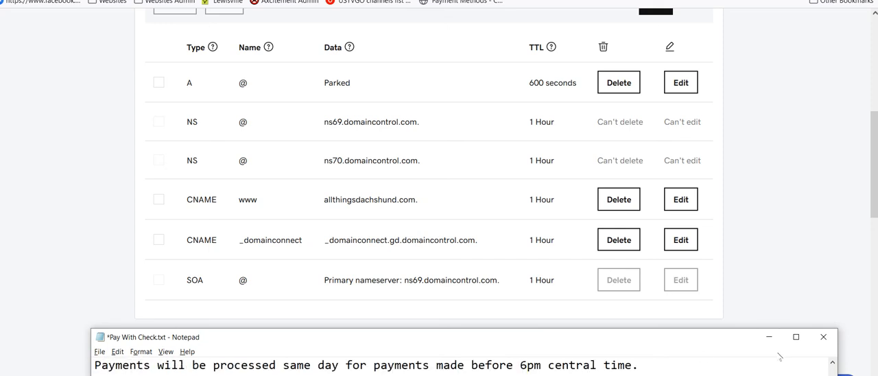
{"action": "scroll", "coordinate": [787, 370], "scroll_direction": "down", "scroll_amount": 1}
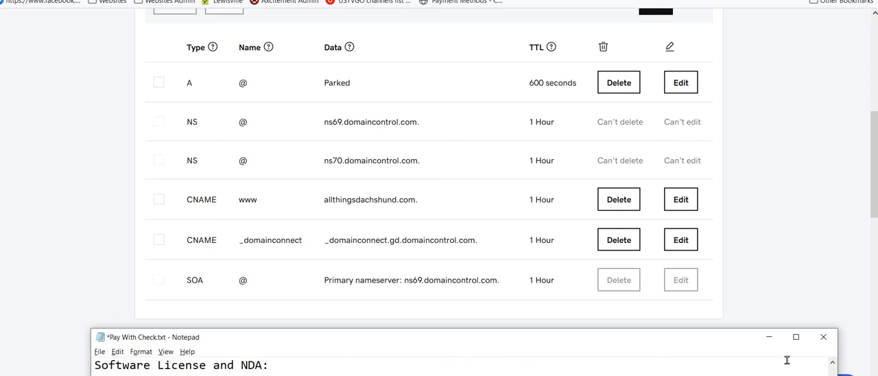
{"action": "left_click", "coordinate": [833, 364]}
{"action": "left_click", "coordinate": [834, 364]}
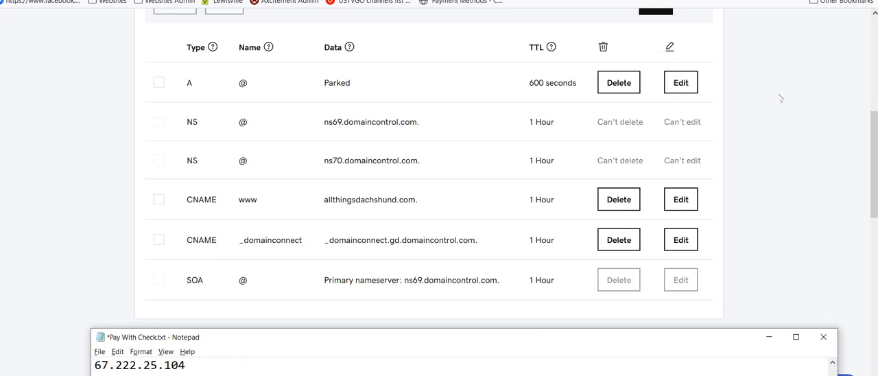
Open the domain's A record for editing, replace its value with the IP address 67.222.25.104 and select the entered address
{"action": "left_click", "coordinate": [679, 83]}
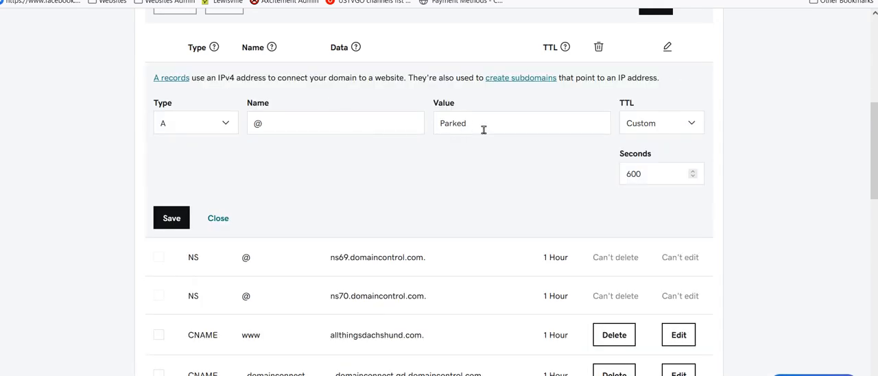
{"action": "left_click", "coordinate": [515, 124]}
{"action": "double_click", "coordinate": [456, 123]}
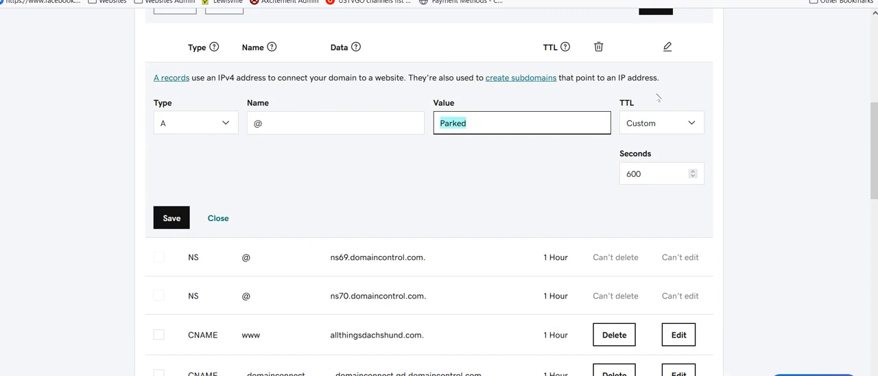
{"action": "type", "text": "67"}
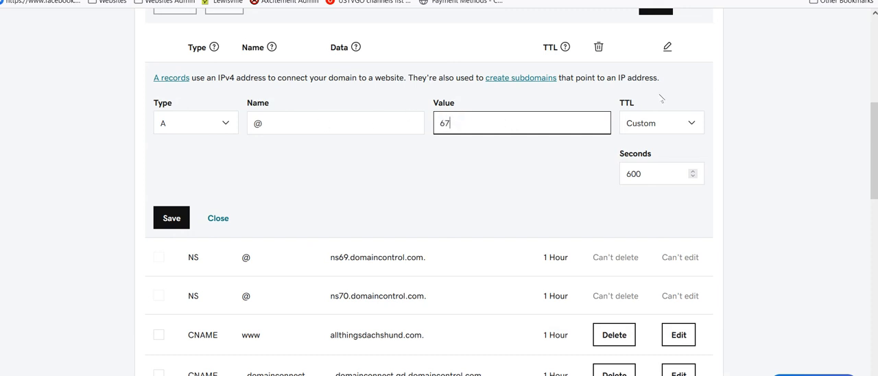
{"action": "type", "text": ".222.25.104"}
{"action": "left_click_drag", "start_coordinate": [516, 123], "coordinate": [369, 122]}
Review the DNS Management page, comparing the A record being edited with the other DNS records and the Nameservers section
{"action": "scroll", "coordinate": [361, 195], "scroll_direction": "down", "scroll_amount": 3}
{"action": "scroll", "coordinate": [361, 195], "scroll_direction": "down", "scroll_amount": 2}
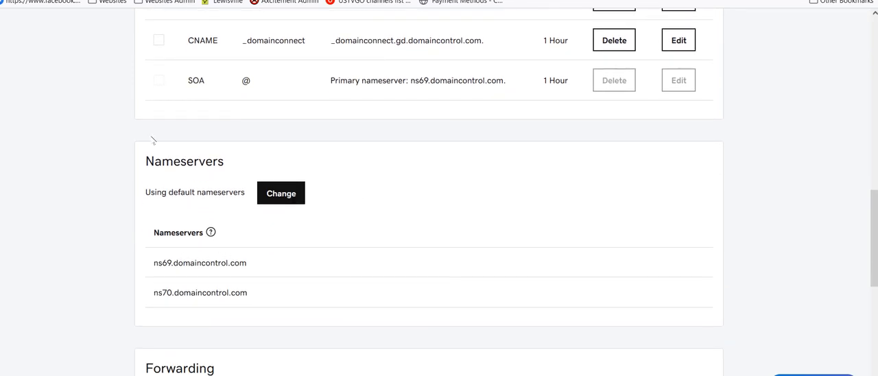
{"action": "scroll", "coordinate": [338, 296], "scroll_direction": "up", "scroll_amount": 5}
{"action": "scroll", "coordinate": [338, 295], "scroll_direction": "up", "scroll_amount": 1}
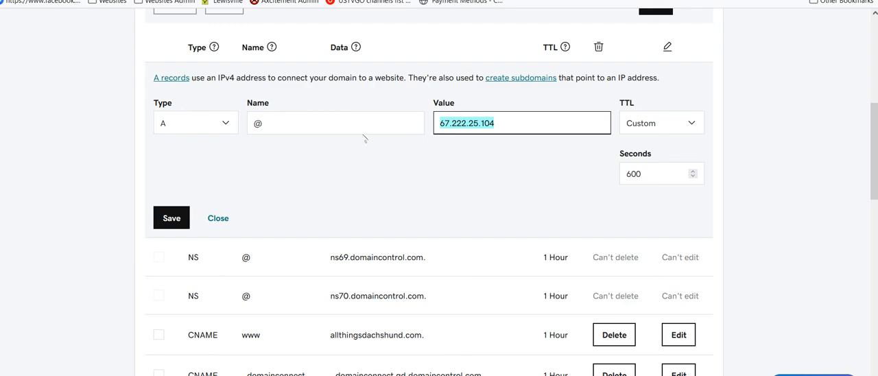
{"action": "scroll", "coordinate": [354, 170], "scroll_direction": "down", "scroll_amount": 2}
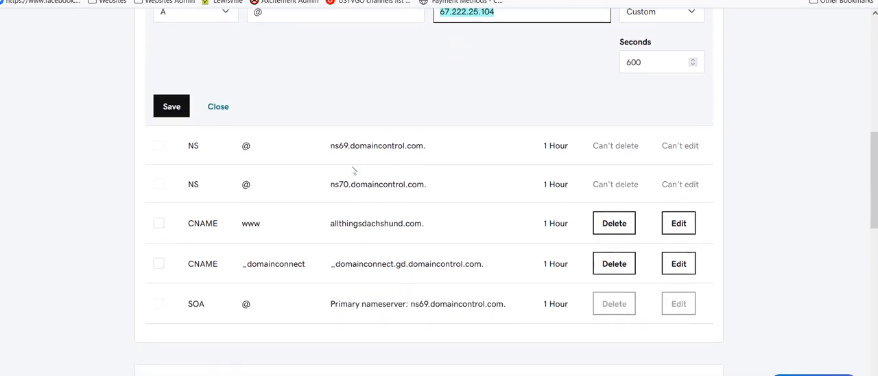
{"action": "scroll", "coordinate": [355, 171], "scroll_direction": "up", "scroll_amount": 2}
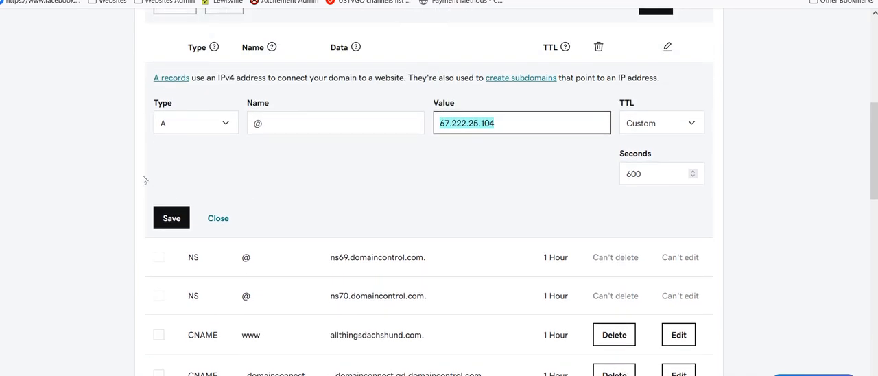
{"action": "scroll", "coordinate": [105, 165], "scroll_direction": "up", "scroll_amount": 3}
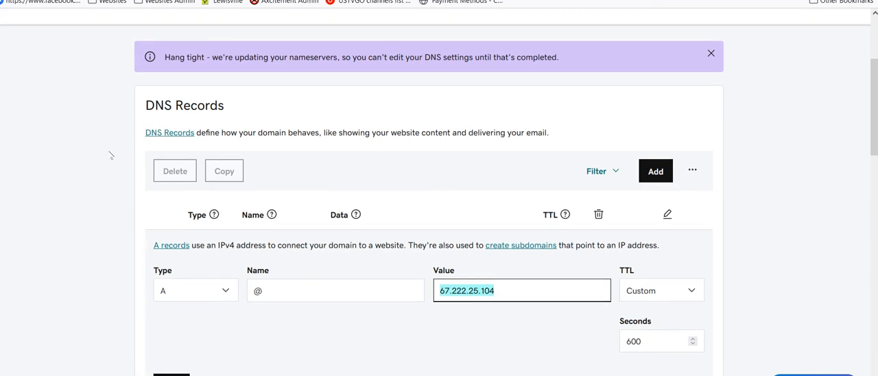
{"action": "scroll", "coordinate": [107, 153], "scroll_direction": "down", "scroll_amount": 3}
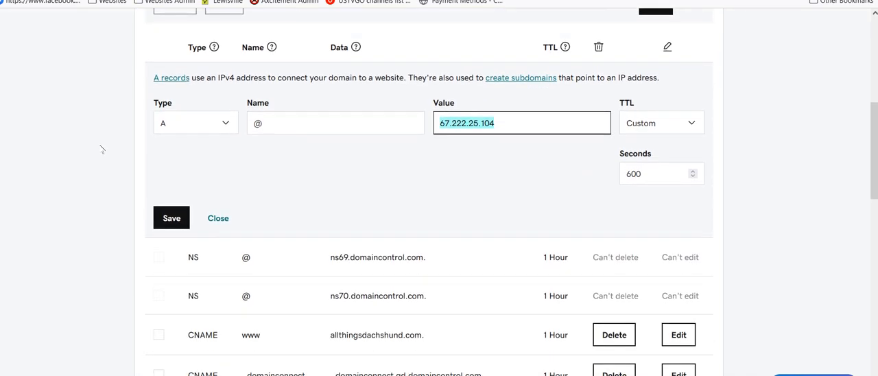
{"action": "scroll", "coordinate": [88, 165], "scroll_direction": "up", "scroll_amount": 6}
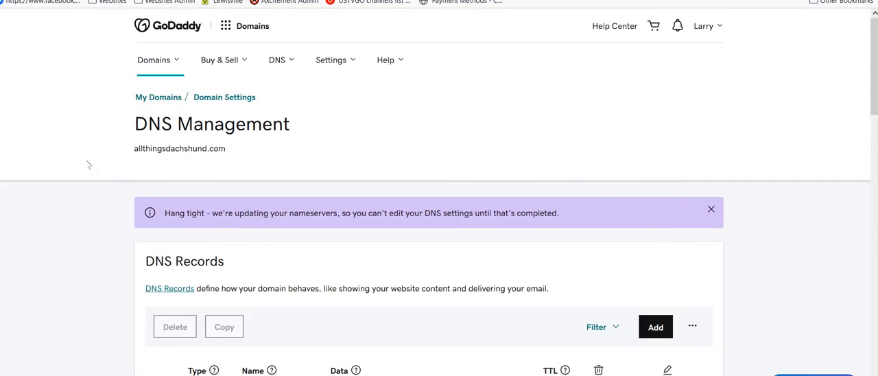
{"action": "scroll", "coordinate": [87, 168], "scroll_direction": "down", "scroll_amount": 2}
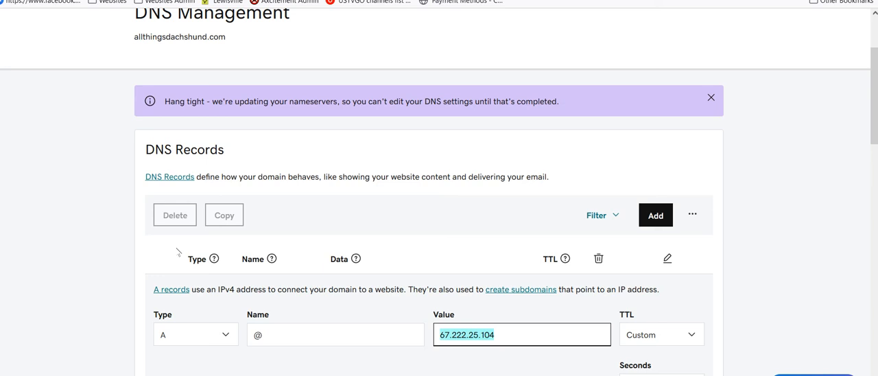
{"action": "scroll", "coordinate": [89, 237], "scroll_direction": "down", "scroll_amount": 5}
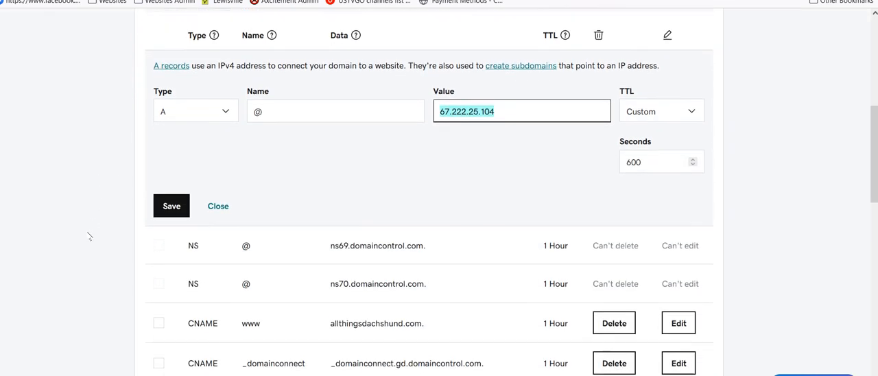
{"action": "scroll", "coordinate": [87, 236], "scroll_direction": "down", "scroll_amount": 1}
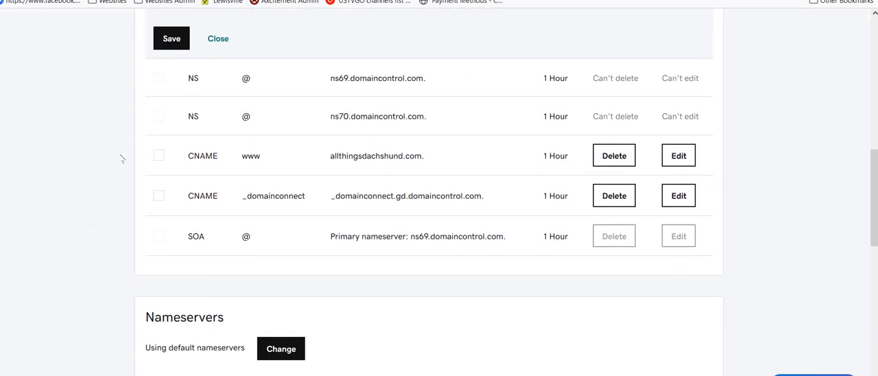